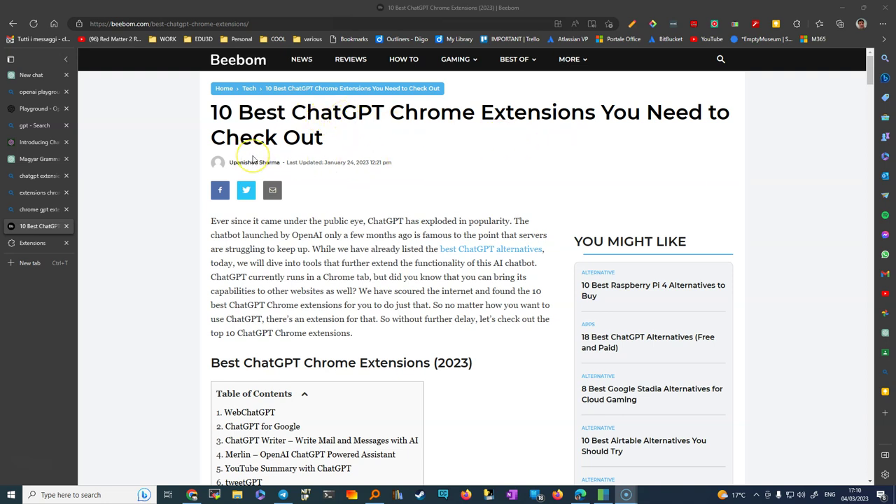
- Read the article's table of contents and its section on the WebChatGPT extension
{"action": "scroll", "coordinate": [254, 160], "scroll_direction": "down", "scroll_amount": 2}
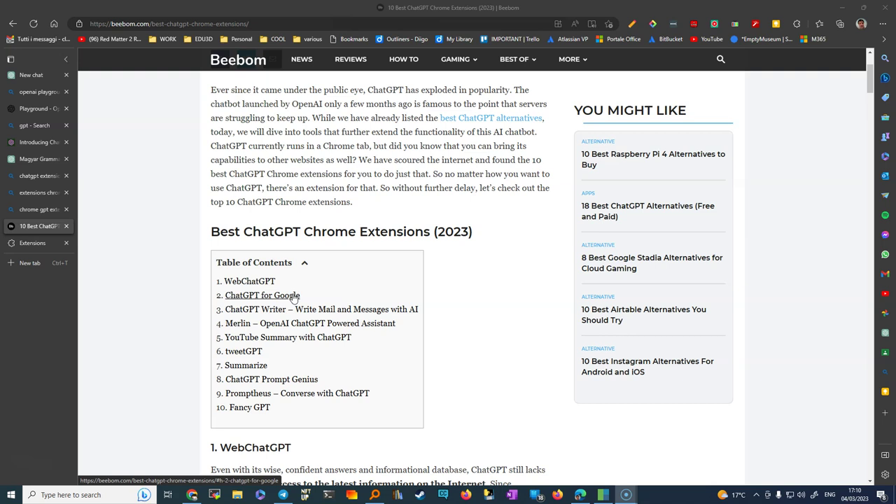
{"action": "left_click", "coordinate": [251, 284]}
{"action": "scroll", "coordinate": [252, 280], "scroll_direction": "down", "scroll_amount": 3}
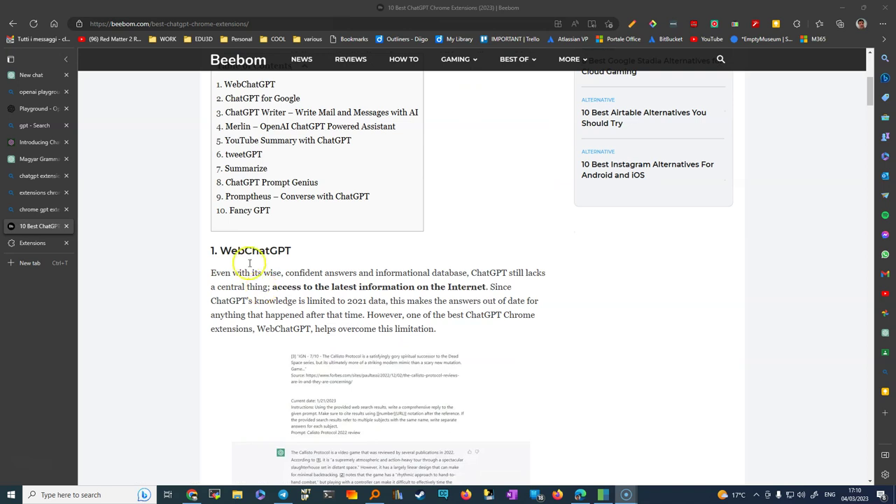
{"action": "scroll", "coordinate": [246, 258], "scroll_direction": "down", "scroll_amount": 2}
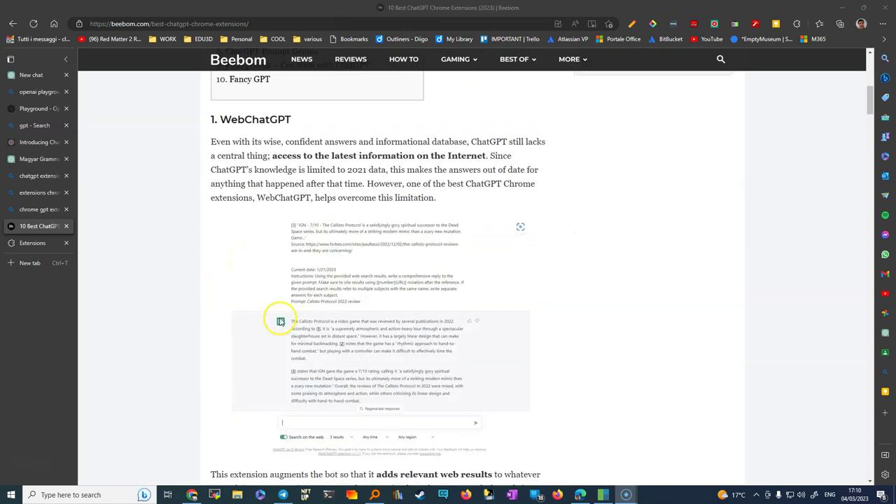
{"action": "scroll", "coordinate": [280, 322], "scroll_direction": "down", "scroll_amount": 4}
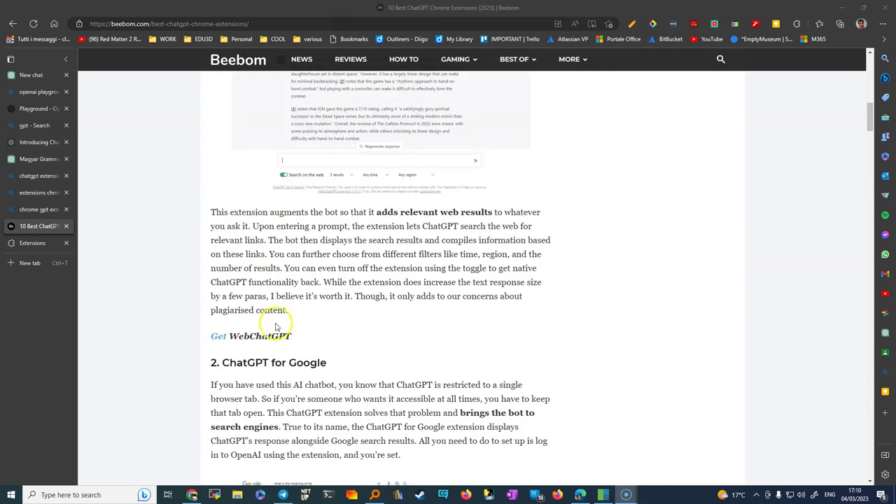
{"action": "scroll", "coordinate": [266, 333], "scroll_direction": "down", "scroll_amount": 1}
{"action": "scroll", "coordinate": [261, 336], "scroll_direction": "up", "scroll_amount": 1}
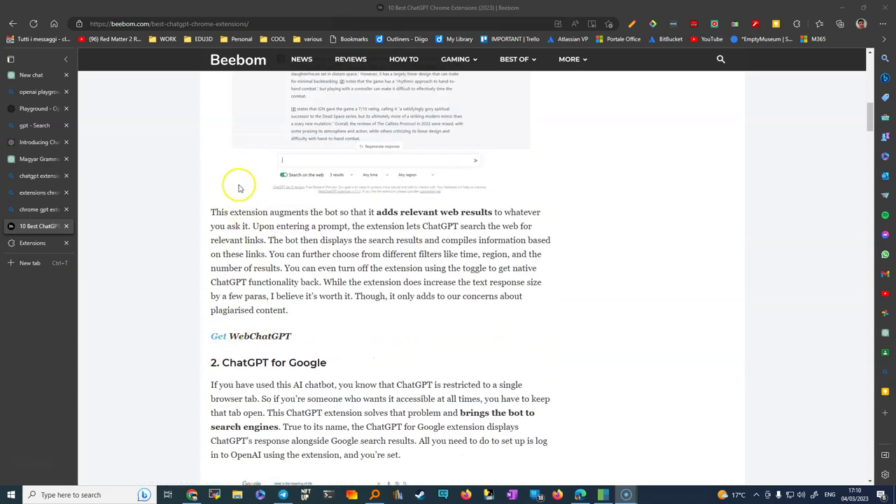
{"action": "scroll", "coordinate": [236, 186], "scroll_direction": "up", "scroll_amount": 10}
{"action": "scroll", "coordinate": [236, 193], "scroll_direction": "down", "scroll_amount": 10}
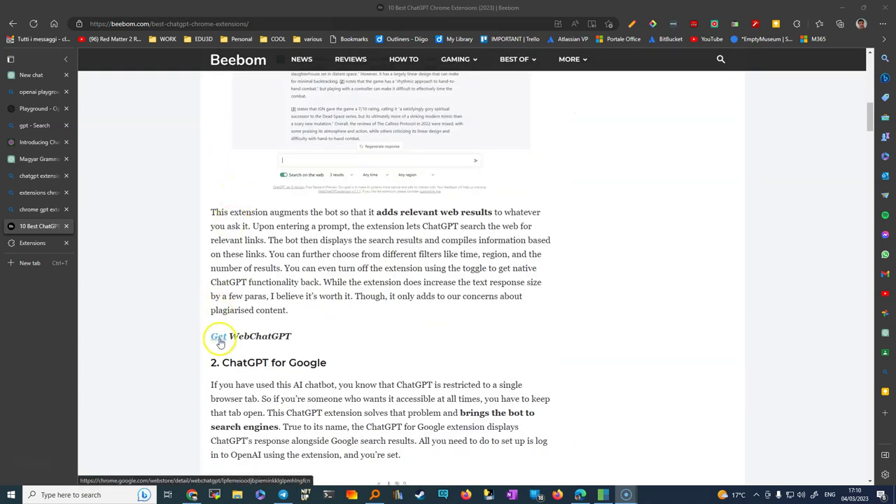
- Open WebChatGPT's Chrome Web Store page from the article and enable the disabled extension
{"action": "left_click", "coordinate": [219, 339]}
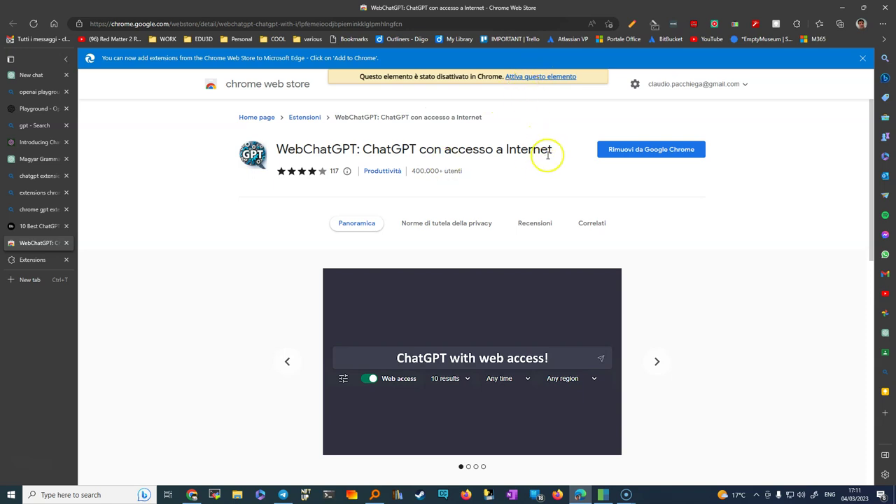
{"action": "left_click", "coordinate": [531, 78]}
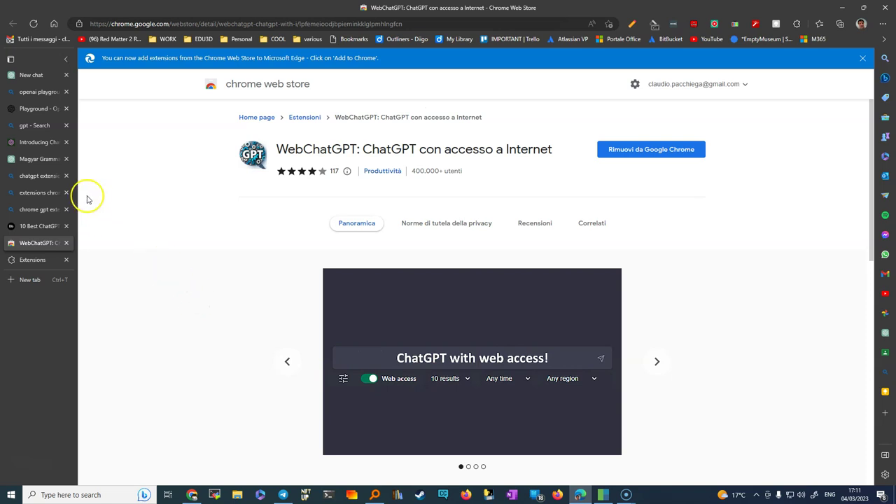
- Reload the ChatGPT page and enter the prompt "bard google" with both web access switches on
{"action": "left_click", "coordinate": [31, 75]}
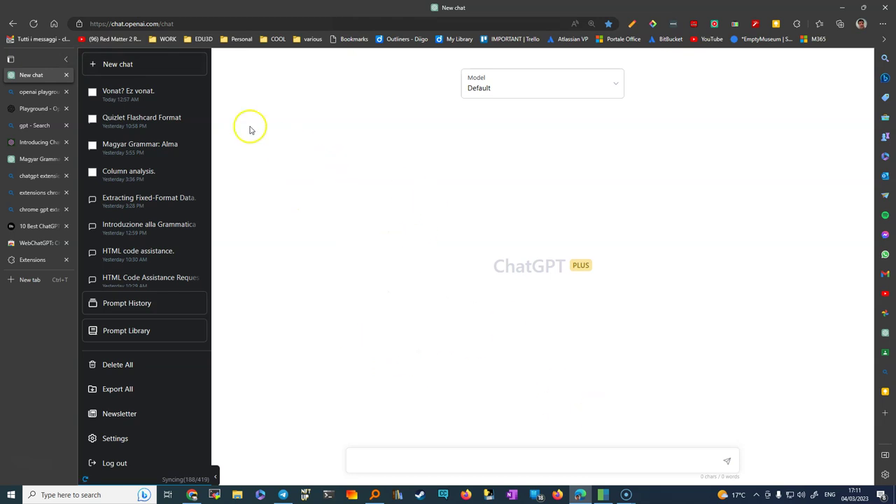
{"action": "left_click", "coordinate": [34, 24]}
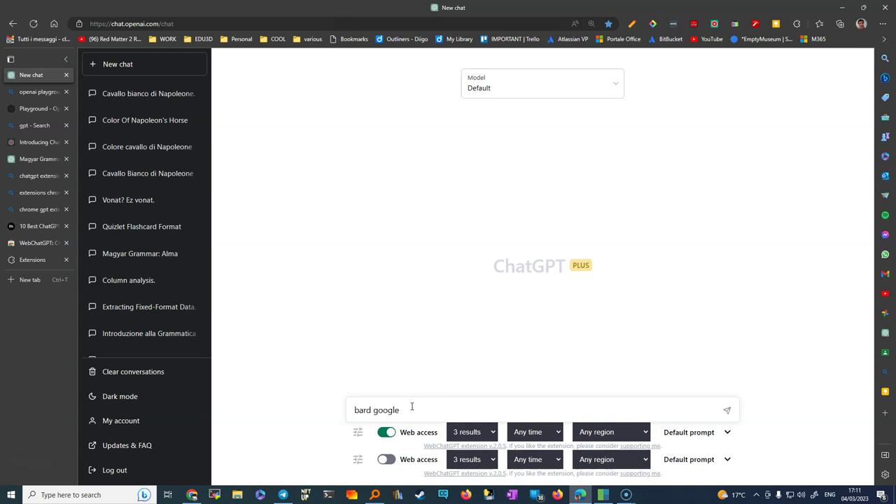
{"action": "left_click", "coordinate": [387, 460]}
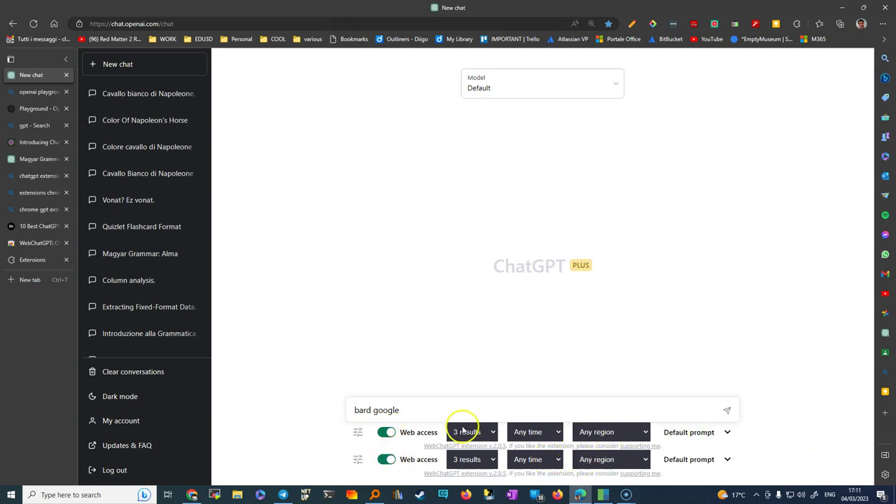
- Limit the web search period to Past week in both rows of WebChatGPT options
{"action": "left_click", "coordinate": [494, 434]}
{"action": "left_click", "coordinate": [530, 432]}
{"action": "left_click", "coordinate": [558, 435]}
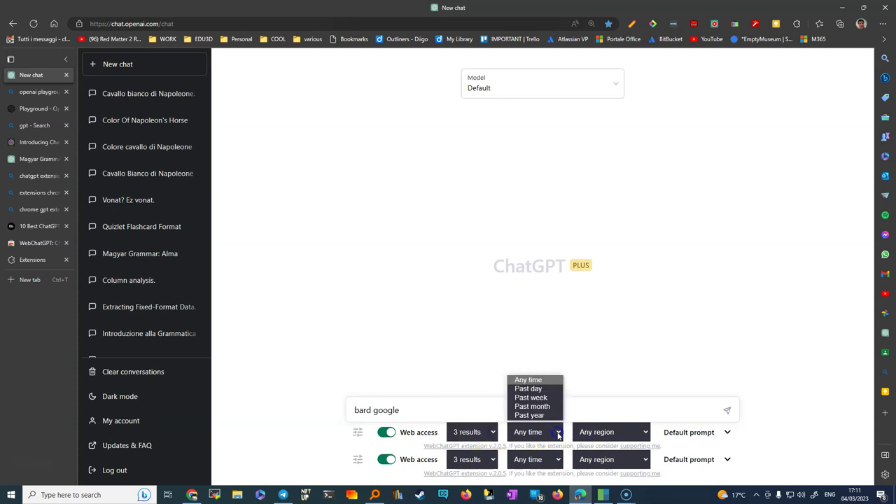
{"action": "left_click", "coordinate": [548, 401]}
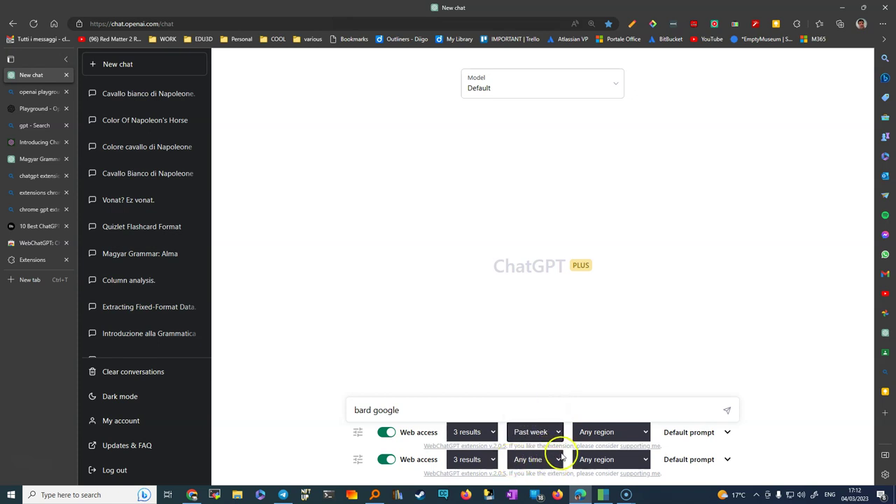
{"action": "left_click", "coordinate": [558, 459]}
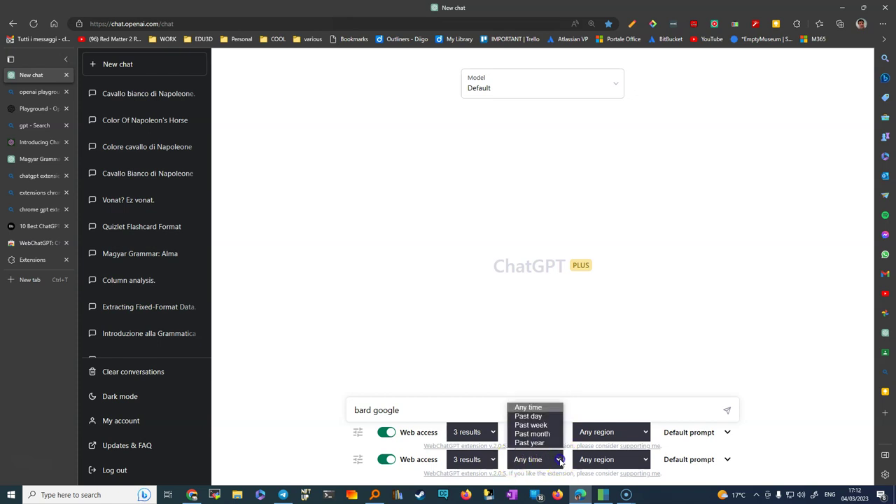
{"action": "left_click", "coordinate": [542, 425]}
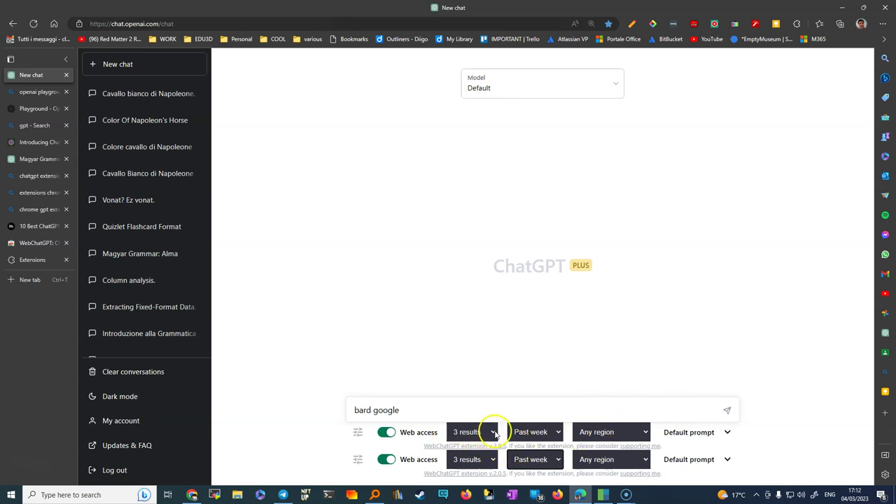
- Set both rows of WebChatGPT options to 10 results and submit the "bard google" prompt
{"action": "left_click", "coordinate": [495, 433]}
{"action": "left_click", "coordinate": [482, 416]}
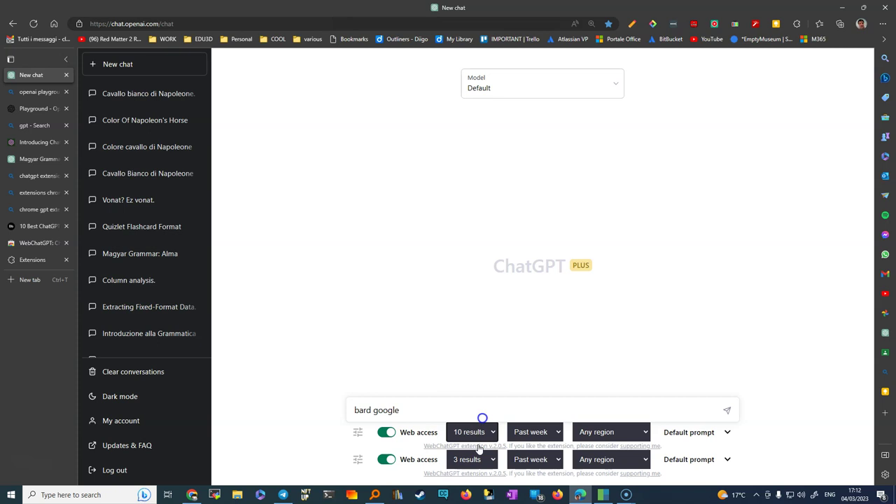
{"action": "left_click", "coordinate": [494, 459]}
{"action": "left_click", "coordinate": [480, 444]}
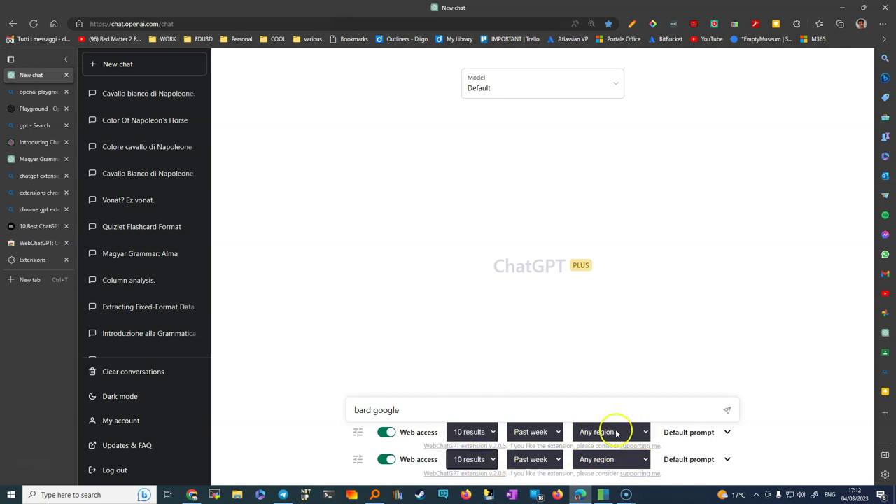
{"action": "left_click", "coordinate": [727, 414]}
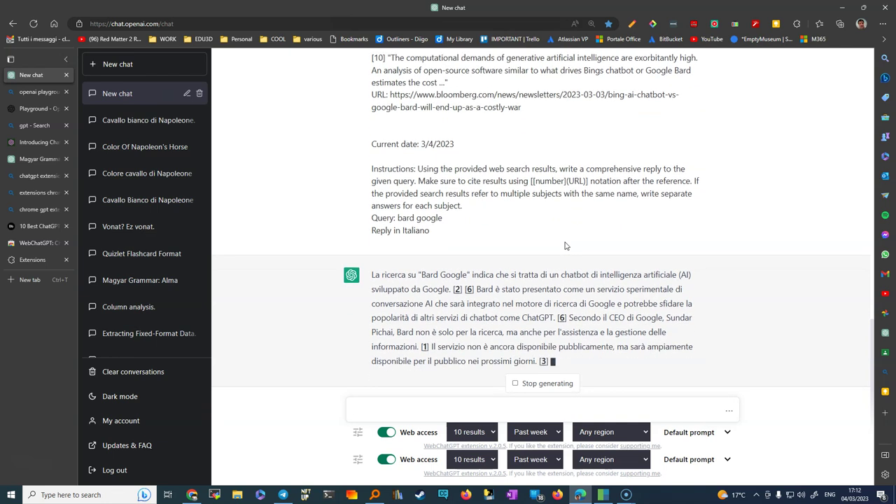
- Examine the web search results, the added instructions and the generated answer about Google Bard
{"action": "scroll", "coordinate": [475, 105], "scroll_direction": "up", "scroll_amount": 6}
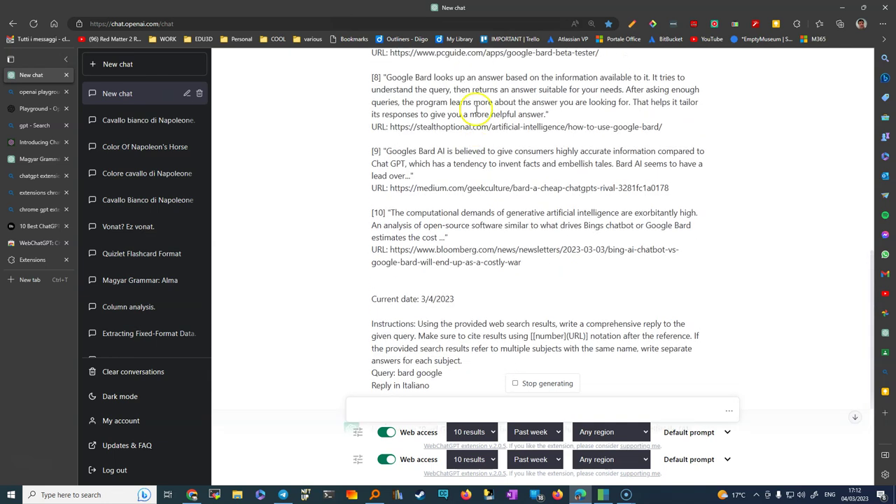
{"action": "scroll", "coordinate": [475, 112], "scroll_direction": "down", "scroll_amount": 1}
{"action": "scroll", "coordinate": [475, 112], "scroll_direction": "down", "scroll_amount": 6}
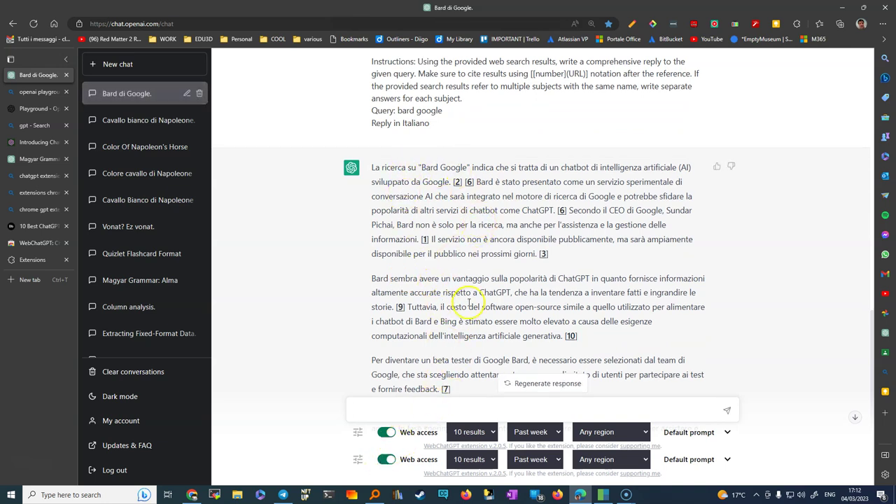
{"action": "scroll", "coordinate": [468, 303], "scroll_direction": "down", "scroll_amount": 2}
{"action": "scroll", "coordinate": [385, 266], "scroll_direction": "up", "scroll_amount": 4}
{"action": "scroll", "coordinate": [385, 241], "scroll_direction": "down", "scroll_amount": 3}
{"action": "scroll", "coordinate": [385, 242], "scroll_direction": "up", "scroll_amount": 3}
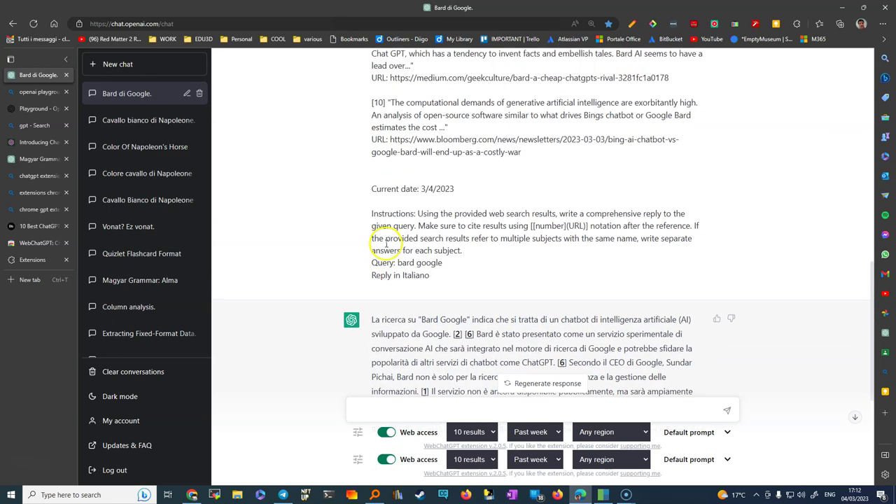
{"action": "scroll", "coordinate": [452, 320], "scroll_direction": "down", "scroll_amount": 2}
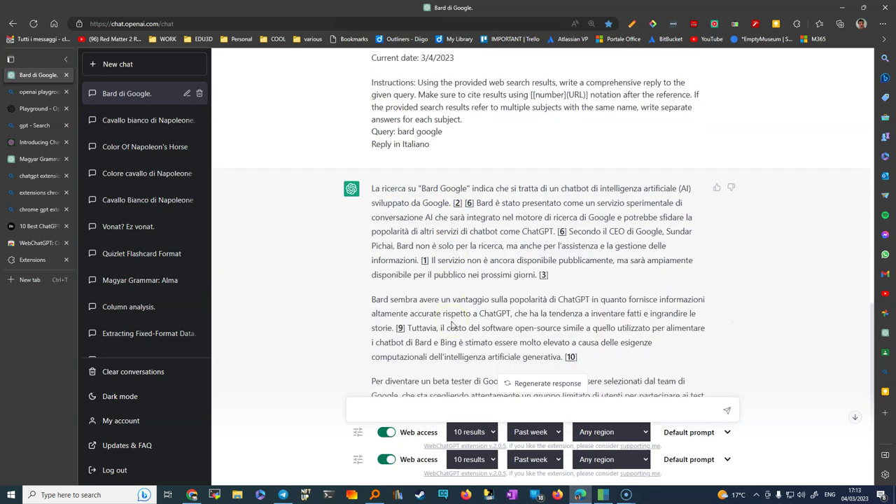
{"action": "scroll", "coordinate": [451, 325], "scroll_direction": "down", "scroll_amount": 2}
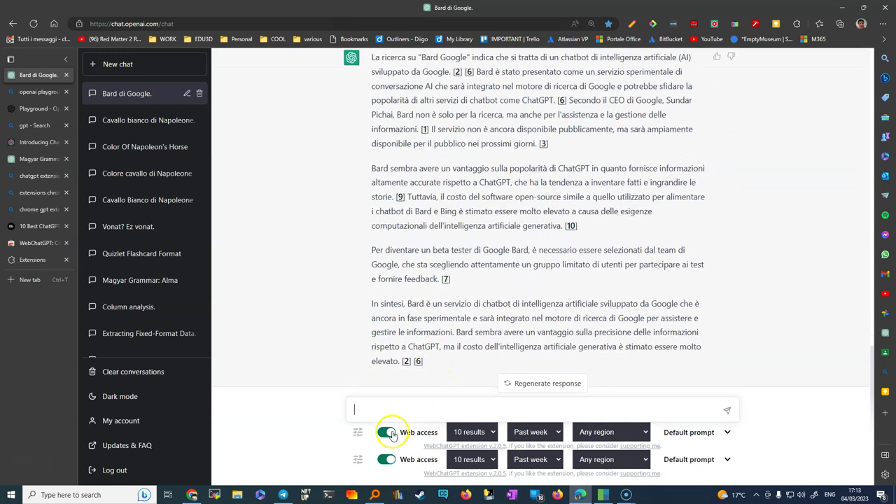
- Turn off web access and send the prompt "parlami del programma llm bard di google"
{"action": "left_click", "coordinate": [375, 412]}
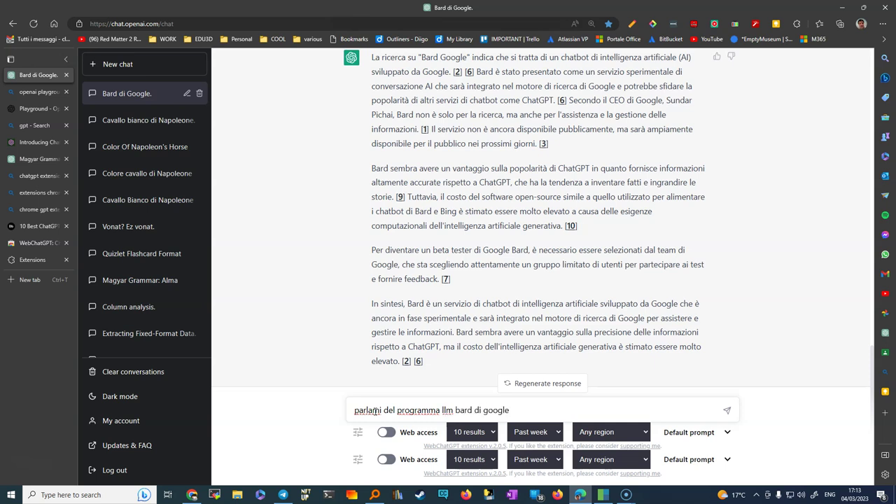
{"action": "key", "text": "Return"}
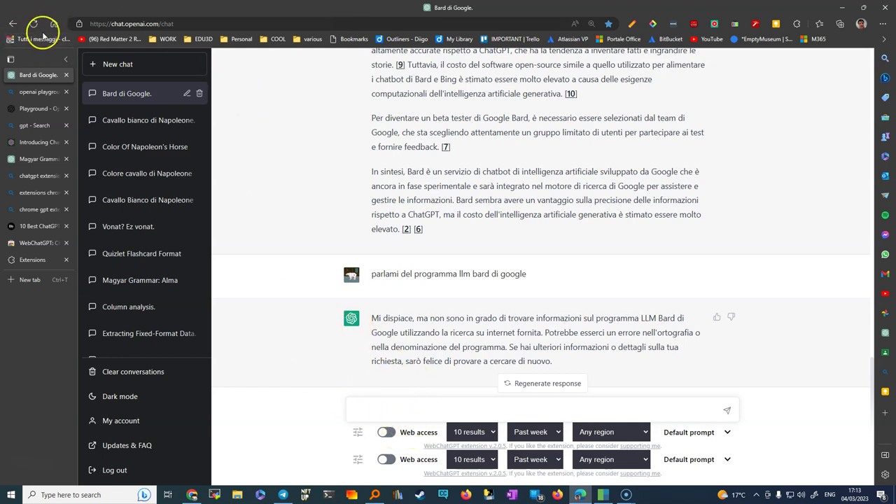
- Reload the ChatGPT page and ask "parlami di bard di google" without web access
{"action": "left_click", "coordinate": [797, 24]}
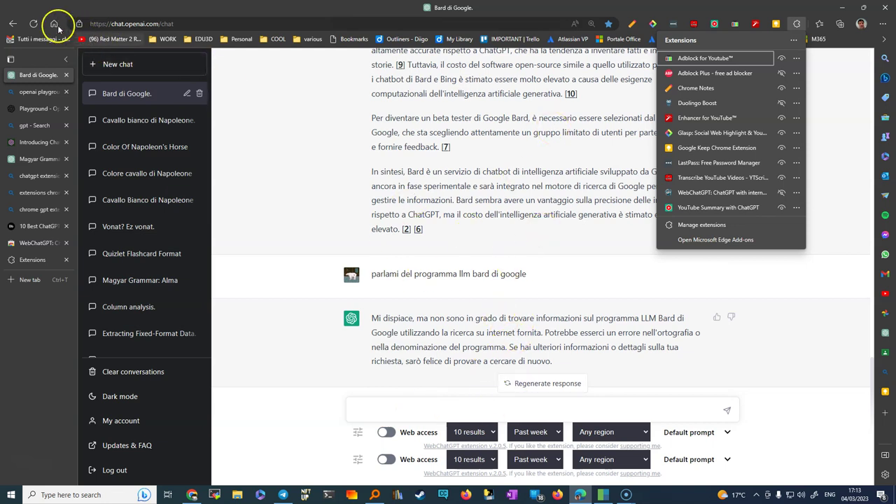
{"action": "left_click", "coordinate": [34, 26]}
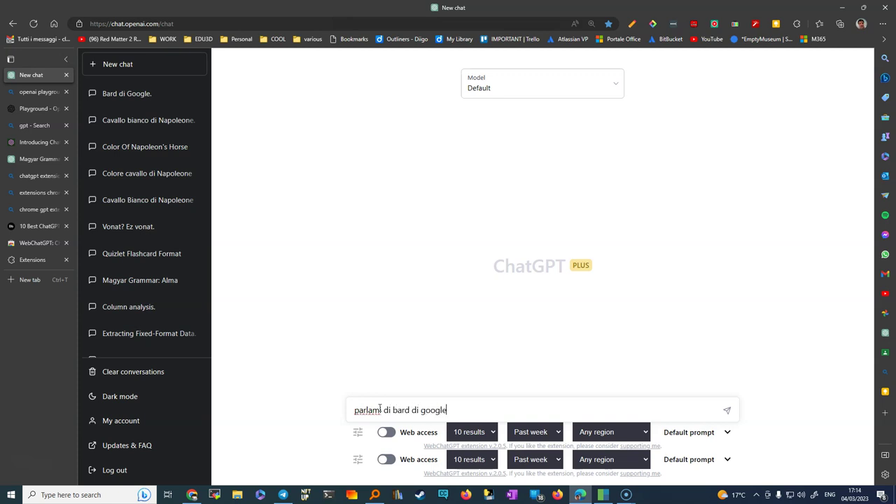
{"action": "left_click", "coordinate": [726, 411]}
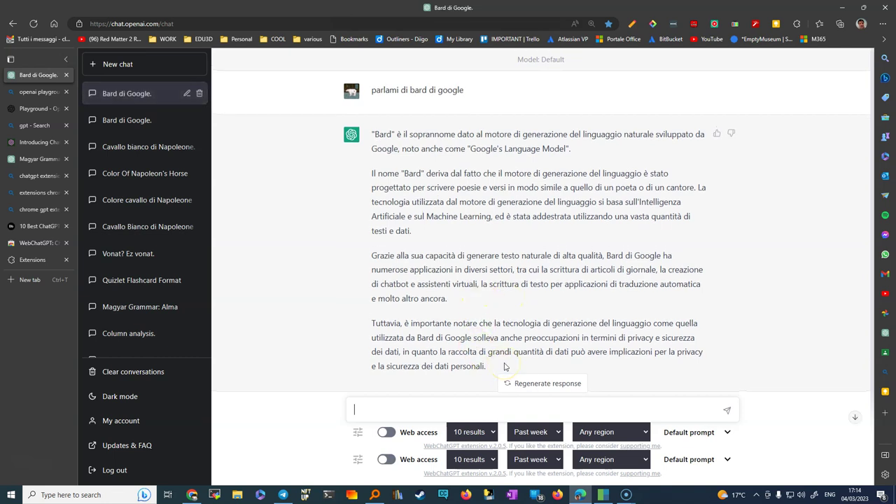
- Start a new chat with the Legacy model and ask "parlami del programma llm di google bard" without web access
{"action": "scroll", "coordinate": [514, 185], "scroll_direction": "up", "scroll_amount": 1}
{"action": "left_click", "coordinate": [102, 65]}
{"action": "left_click", "coordinate": [542, 90]}
{"action": "left_click", "coordinate": [505, 135]}
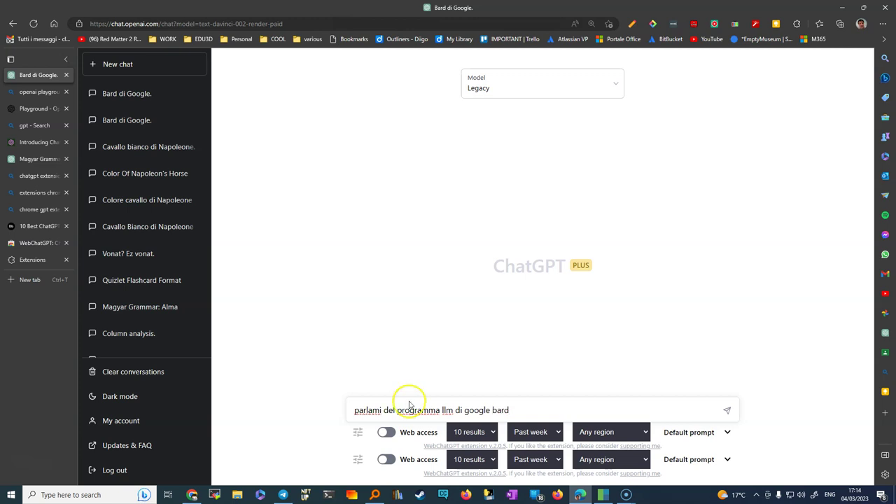
{"action": "left_click", "coordinate": [726, 410]}
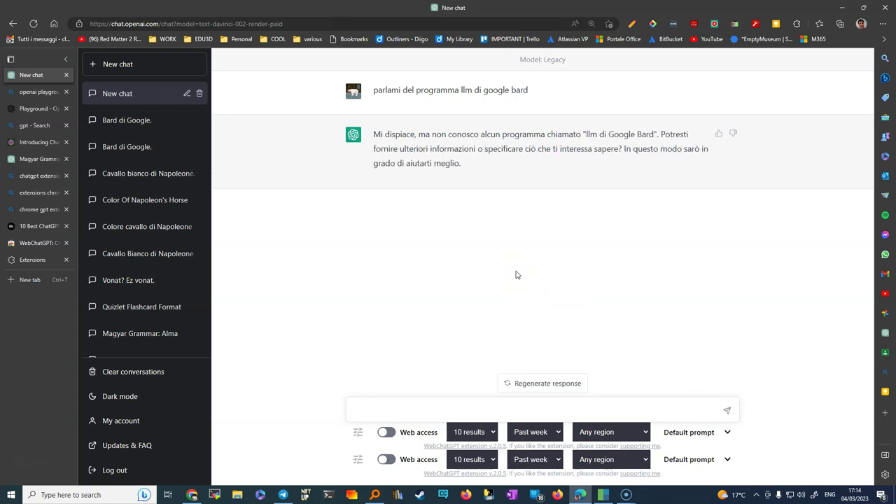
{"action": "left_click", "coordinate": [574, 273]}
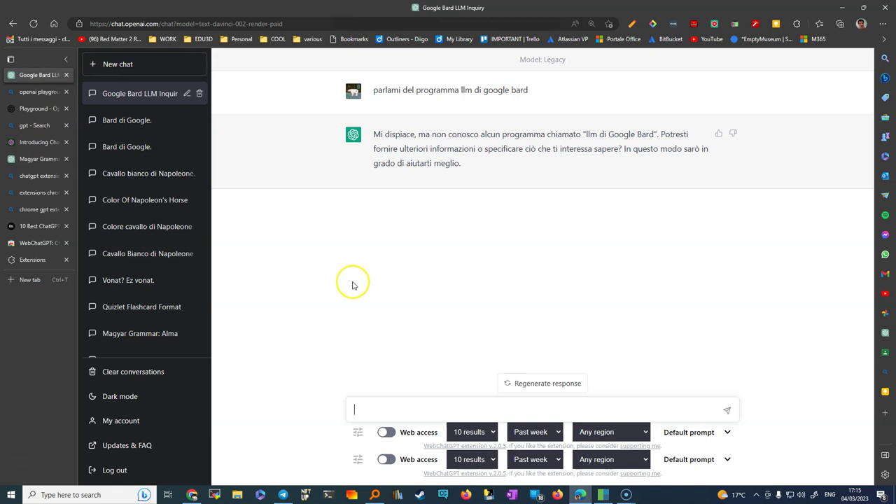
- Return to the Beebom extensions article and read its section on ChatGPT for Google
{"action": "left_click", "coordinate": [31, 230]}
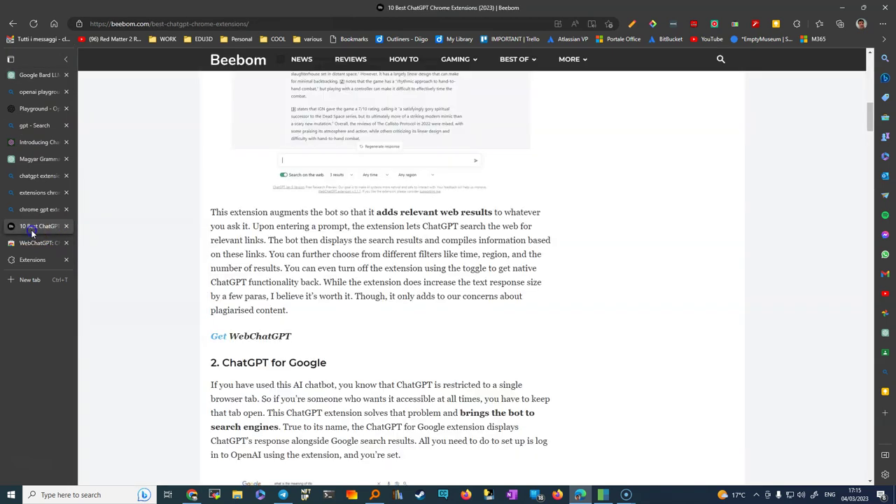
{"action": "scroll", "coordinate": [245, 336], "scroll_direction": "down", "scroll_amount": 1}
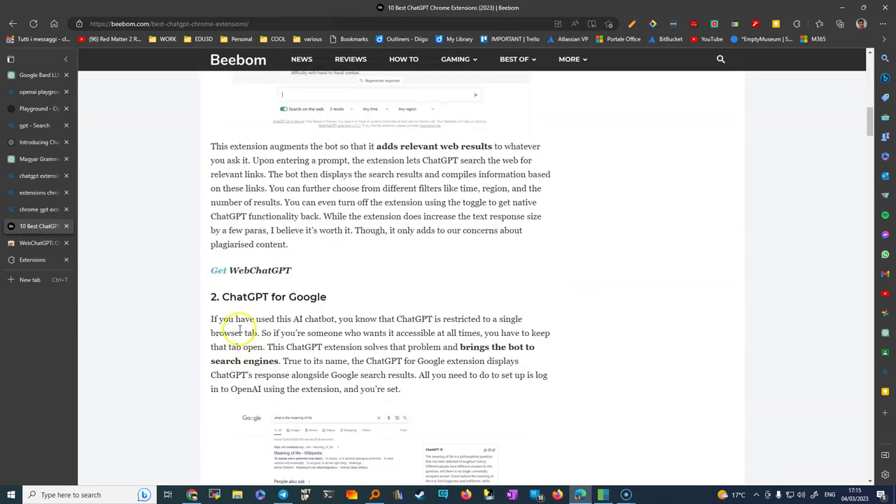
{"action": "scroll", "coordinate": [246, 269], "scroll_direction": "down", "scroll_amount": 1}
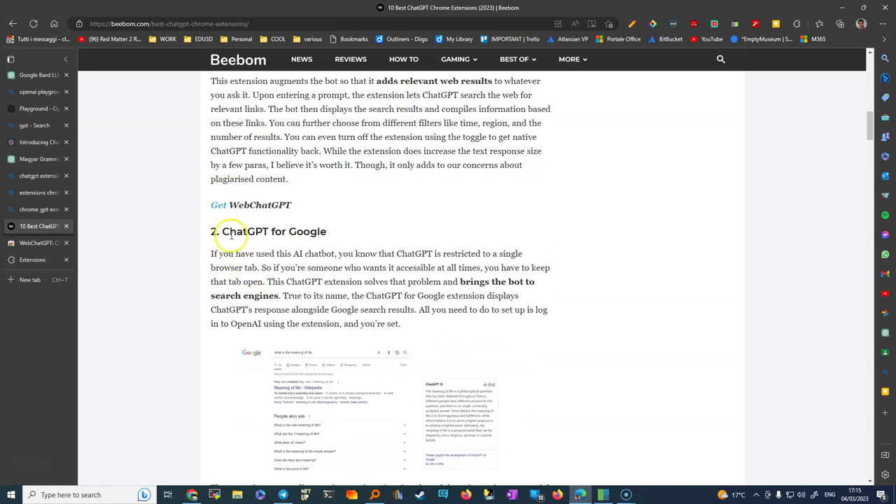
{"action": "scroll", "coordinate": [301, 252], "scroll_direction": "down", "scroll_amount": 4}
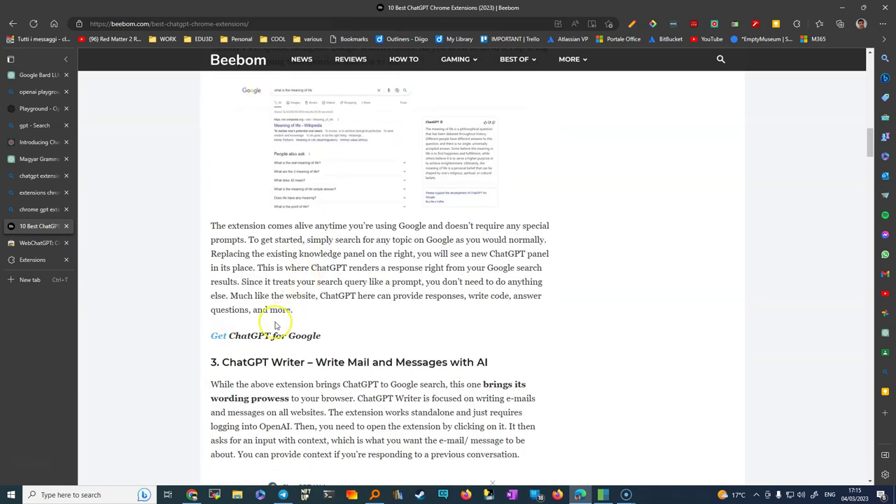
- Open the ChatGPT for Google extension from the article in the Chrome Web Store and enable it
{"action": "left_click", "coordinate": [216, 336]}
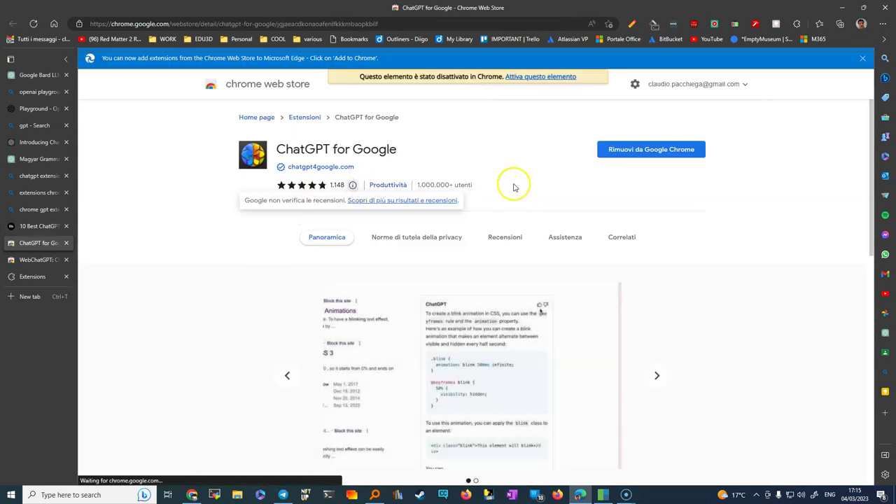
{"action": "left_click", "coordinate": [547, 76]}
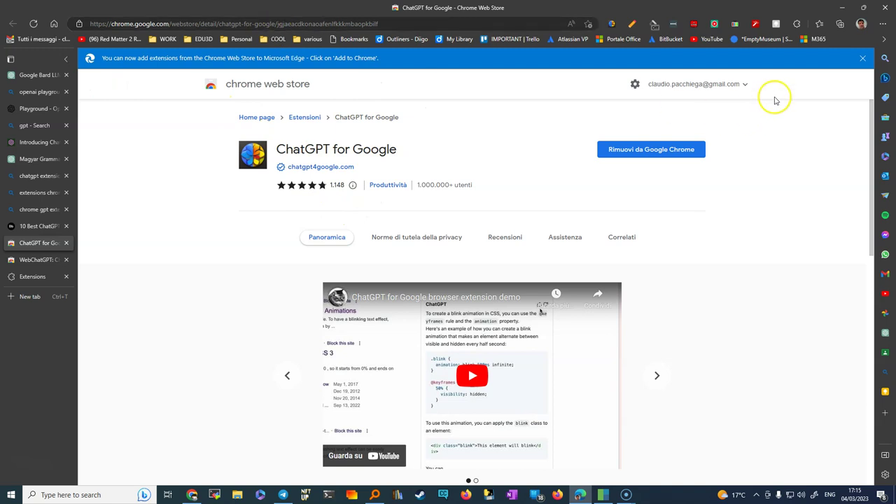
- Search the installed extensions for "chat" and disable WebChatGPT
{"action": "left_click", "coordinate": [797, 25]}
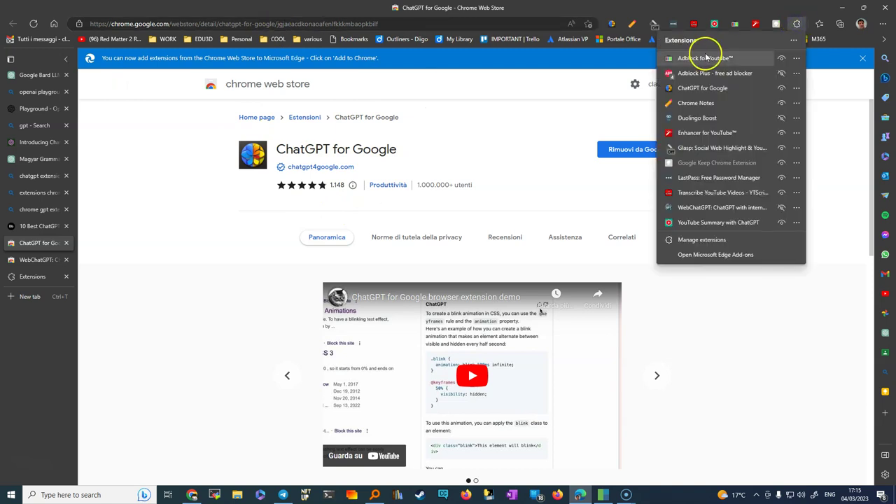
{"action": "left_click", "coordinate": [704, 240]}
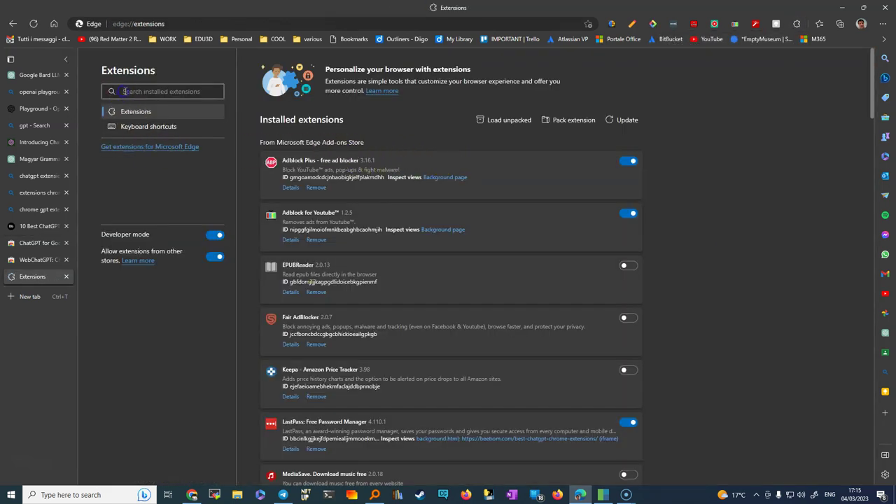
{"action": "type", "text": "chat"}
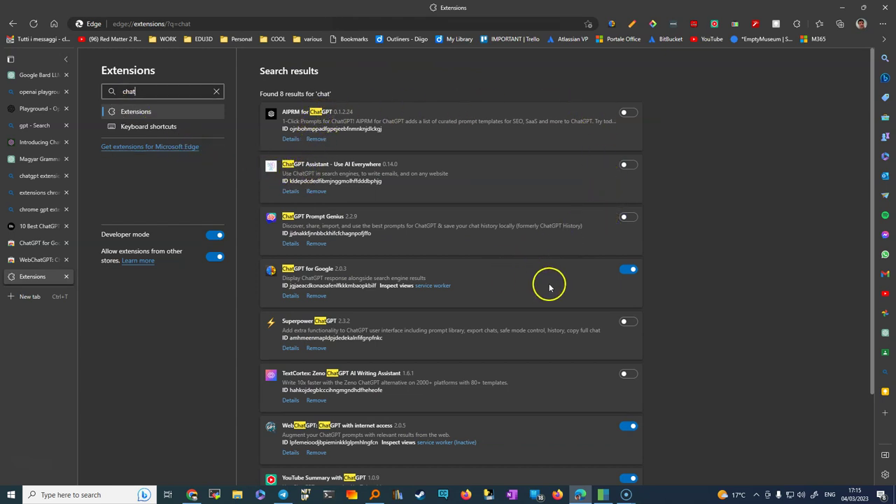
{"action": "left_click", "coordinate": [623, 432]}
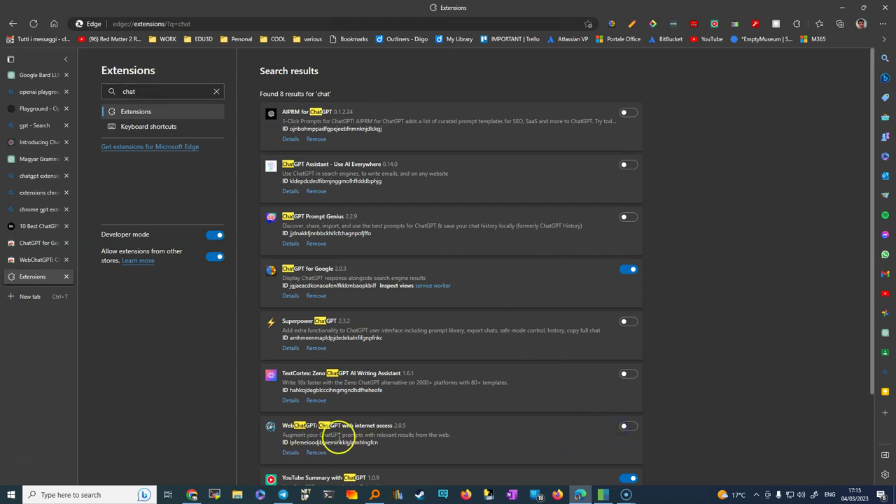
- Return to the ChatGPT page, reload it and check the list of active browser extensions
{"action": "left_click", "coordinate": [30, 74]}
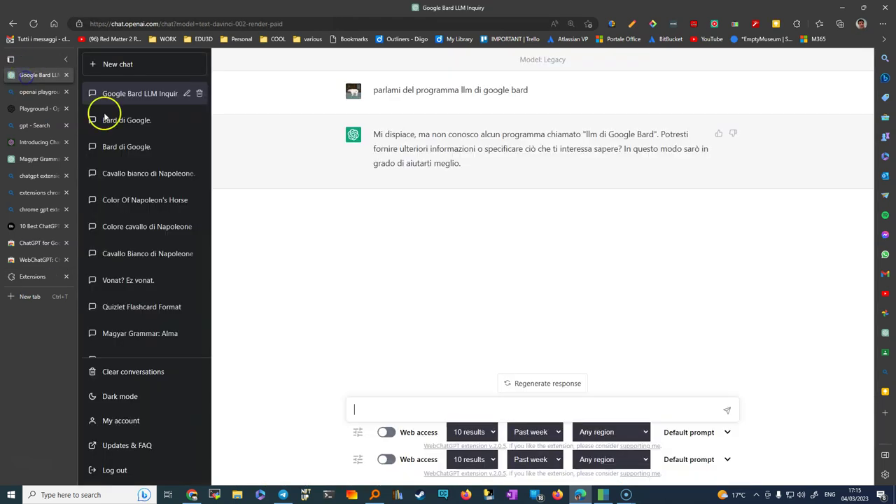
{"action": "left_click", "coordinate": [33, 25]}
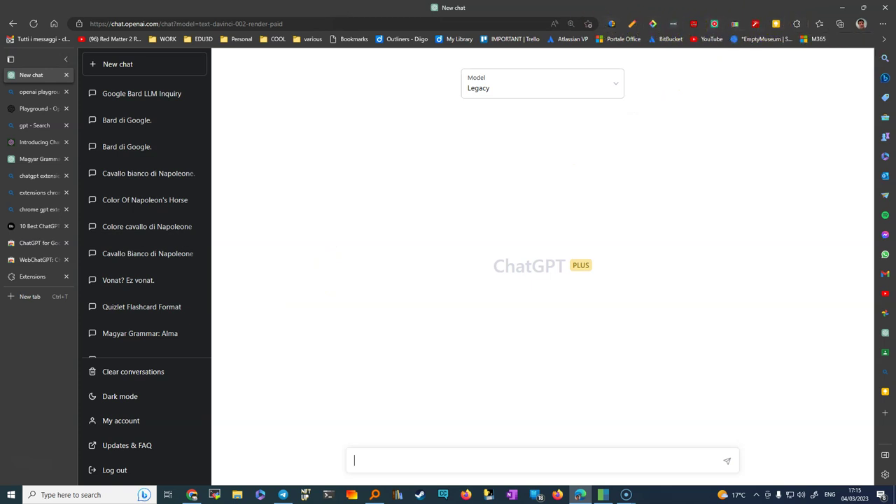
{"action": "left_click", "coordinate": [796, 23]}
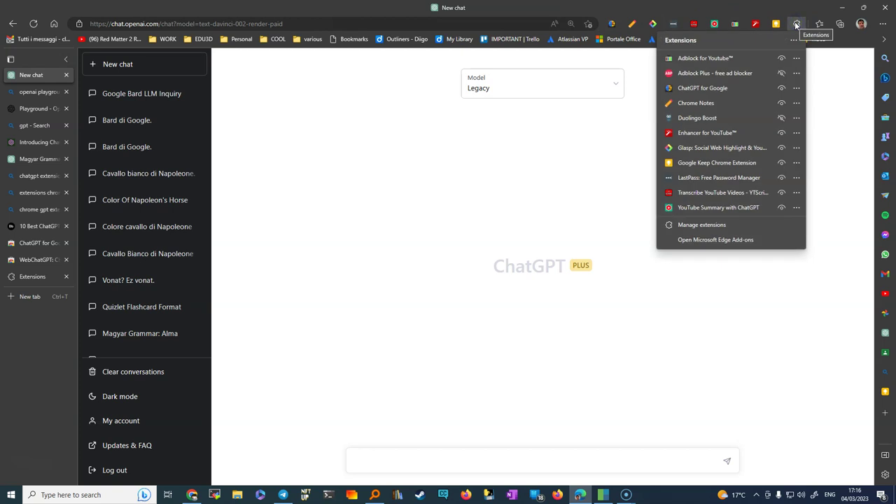
- Search Google for "pippo" to try the ChatGPT for Google extension
{"action": "left_click", "coordinate": [123, 24]}
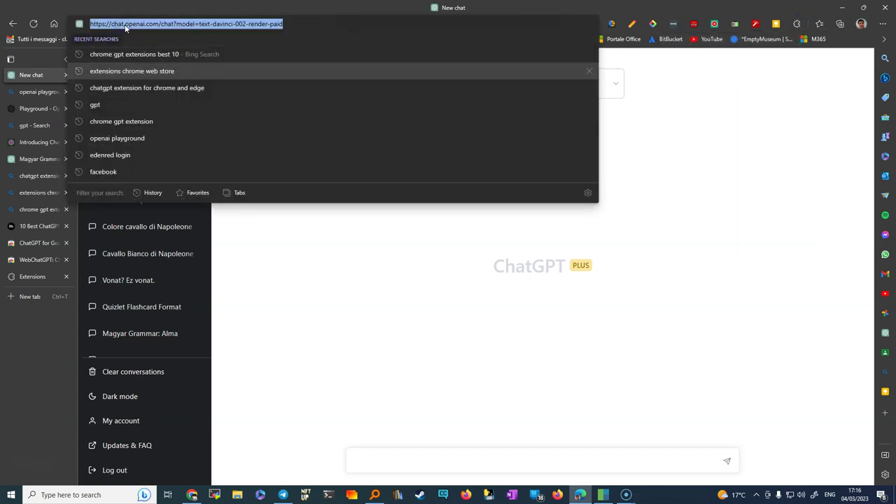
{"action": "type", "text": "g"}
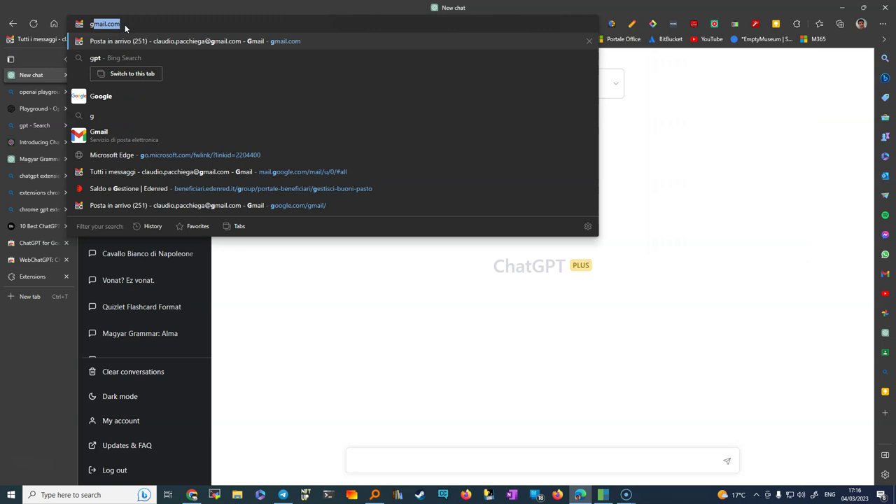
{"action": "type", "text": "oogle.com"}
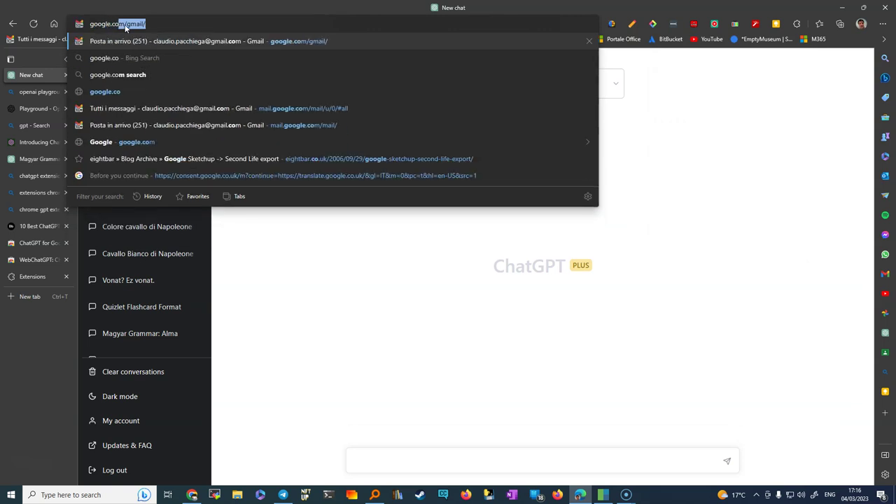
{"action": "key", "text": "BackSpace"}
{"action": "key", "text": "BackSpace"}
{"action": "key", "text": "BackSpace"}
{"action": "key", "text": "BackSpace"}
{"action": "key", "text": "BackSpace"}
{"action": "key", "text": "BackSpace"}
{"action": "key", "text": "BackSpace"}
{"action": "key", "text": "BackSpace"}
{"action": "key", "text": "BackSpace"}
{"action": "key", "text": "BackSpace"}
{"action": "key", "text": "BackSpace"}
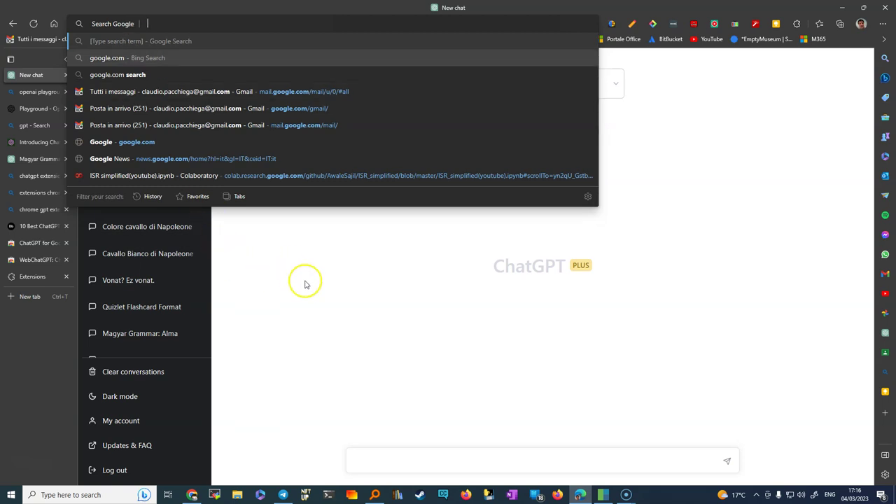
{"action": "left_click", "coordinate": [276, 264]}
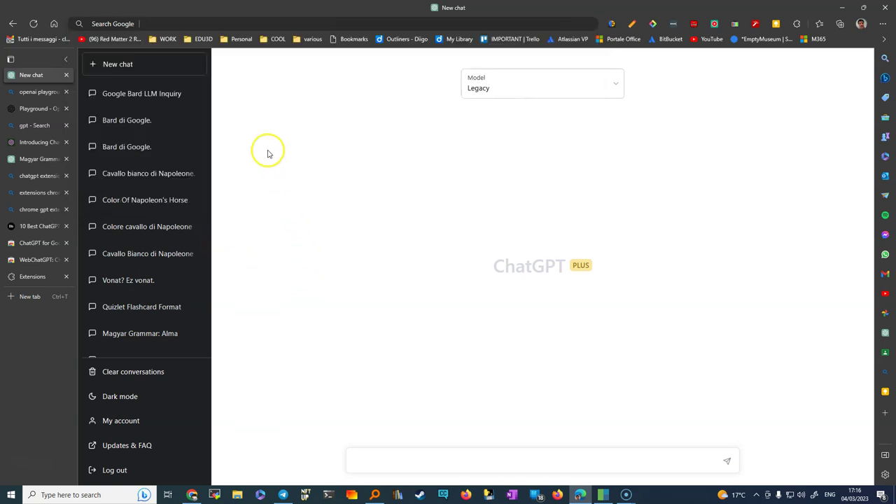
{"action": "left_click", "coordinate": [172, 21]}
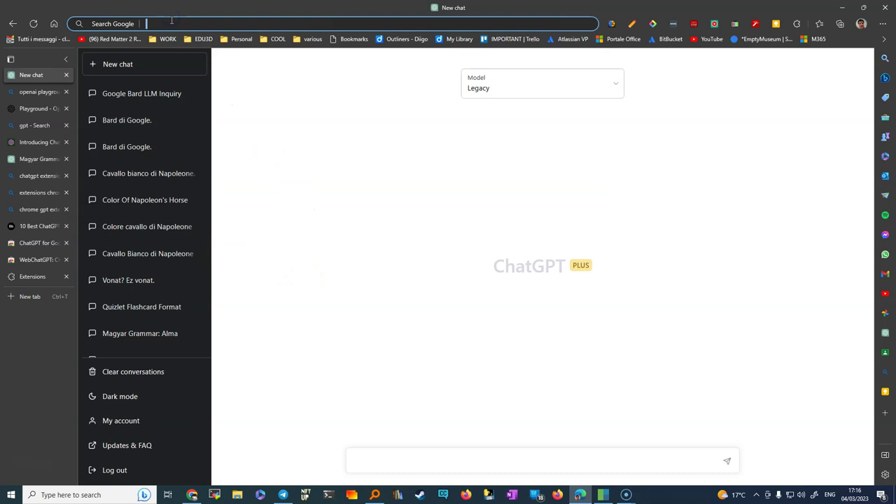
{"action": "type", "text": "pippo"}
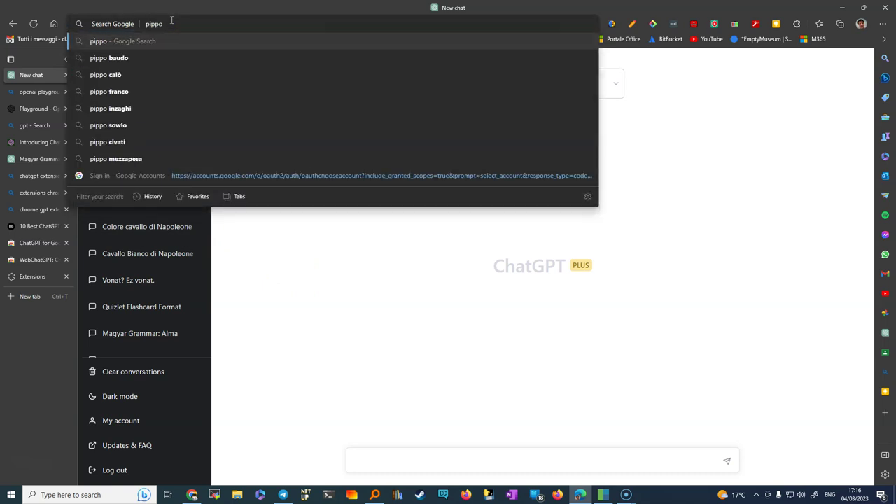
{"action": "key", "text": "Return"}
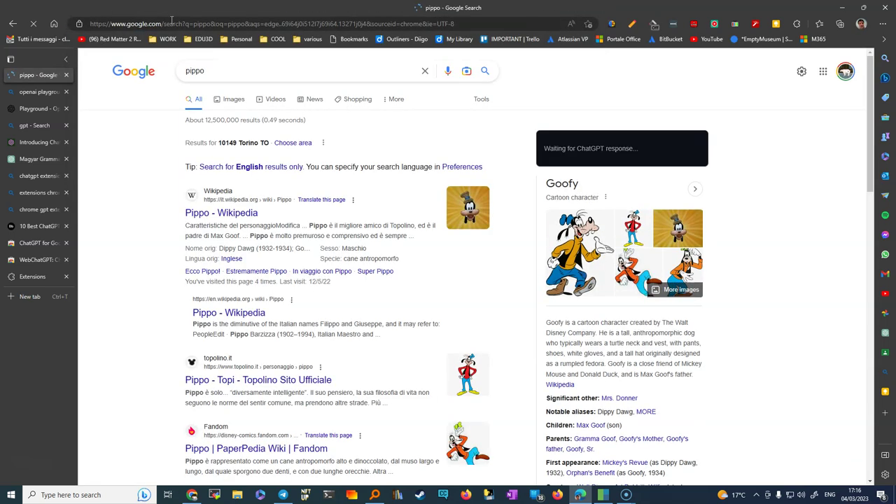